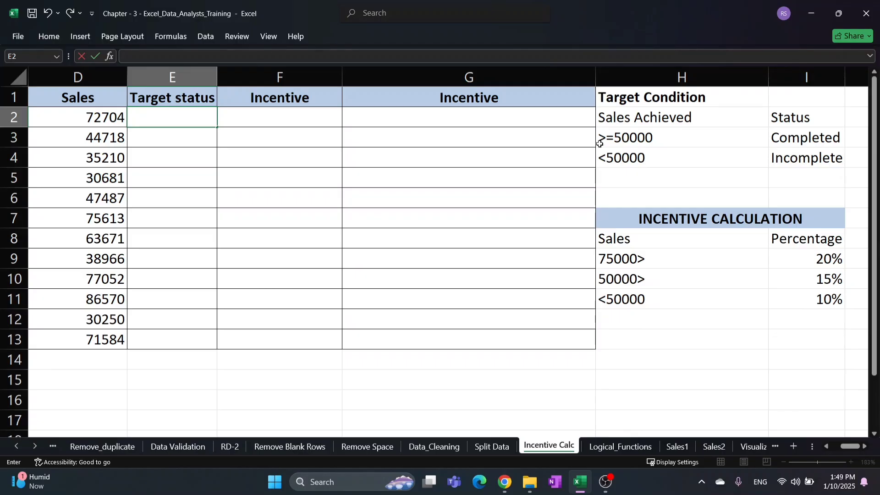
- Enter =IF(D2>=50000,"Complete","Incomplete") in E2 and fill it down the Target status column to row 13
left_click(156, 119)
type("=IF(")
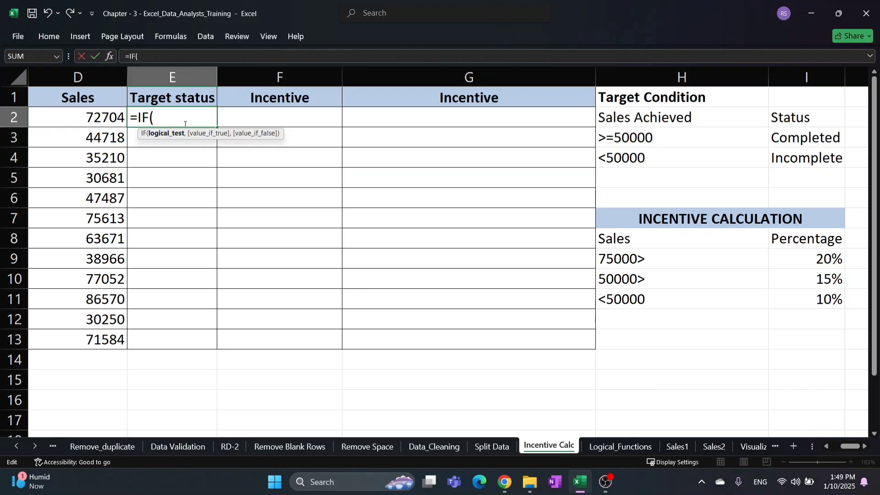
left_click(103, 119)
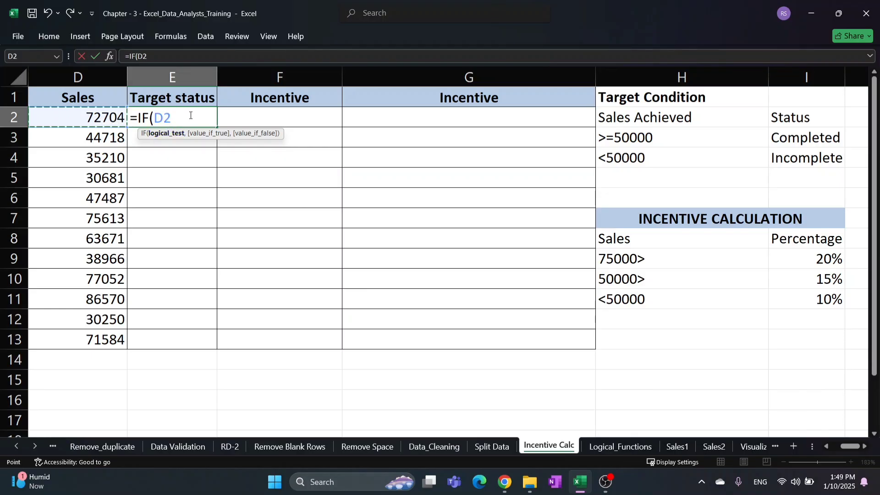
type(">")
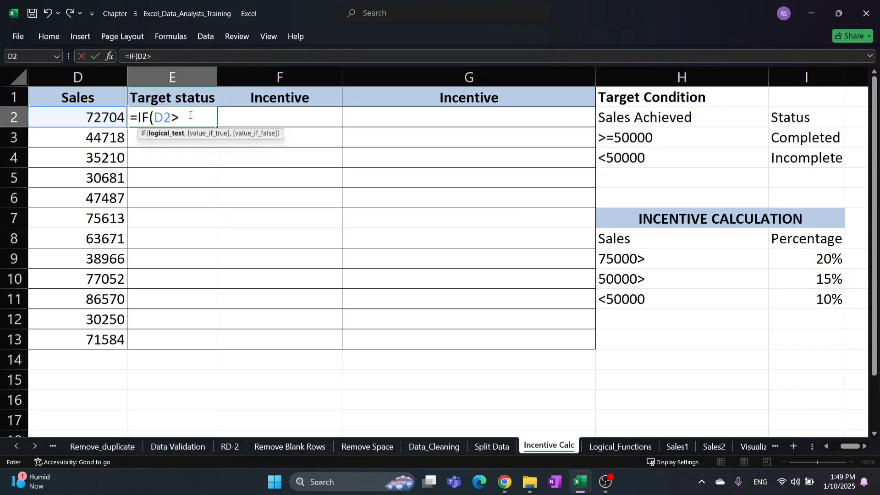
type("=50000")
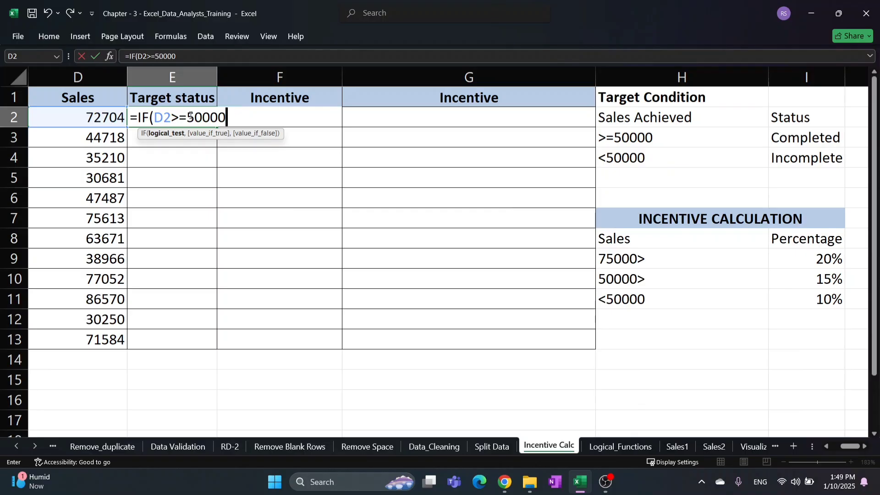
type(",")
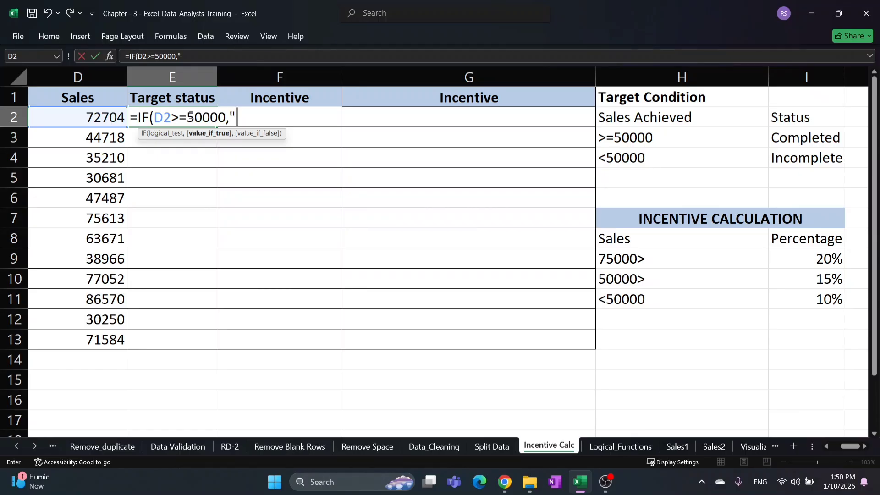
type("Complete\",")
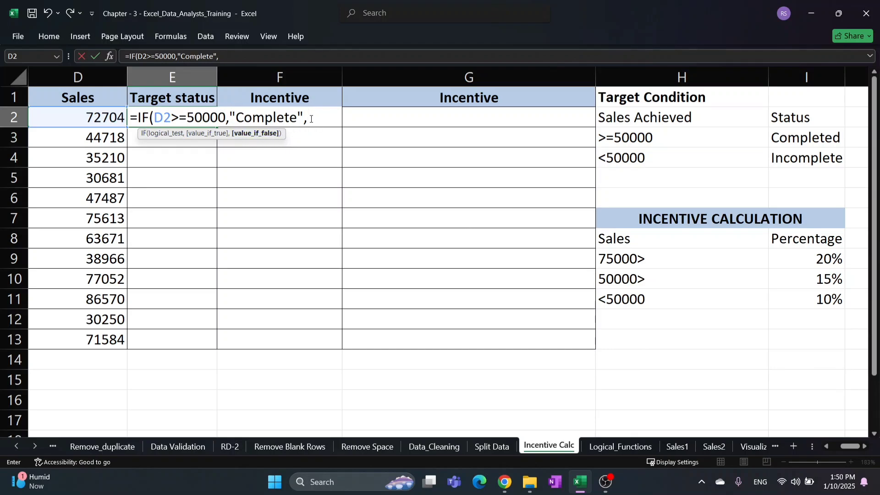
type("\"Incomplete\"")
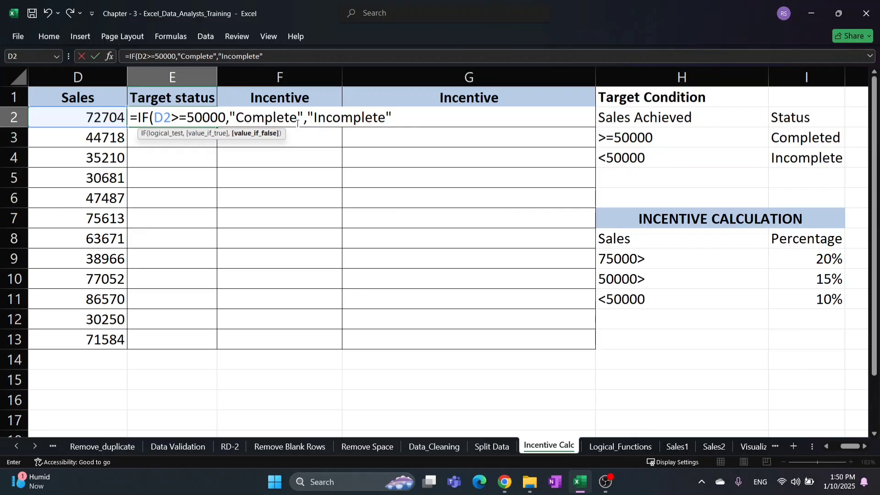
type(")")
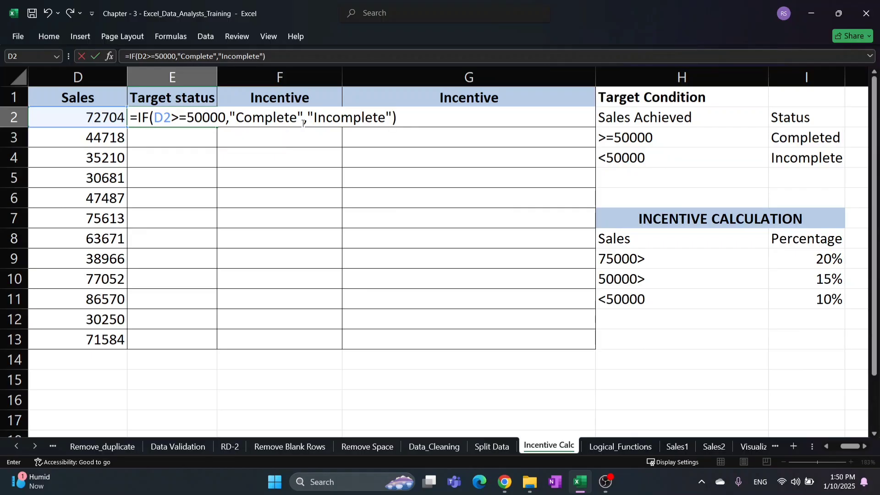
key("Return")
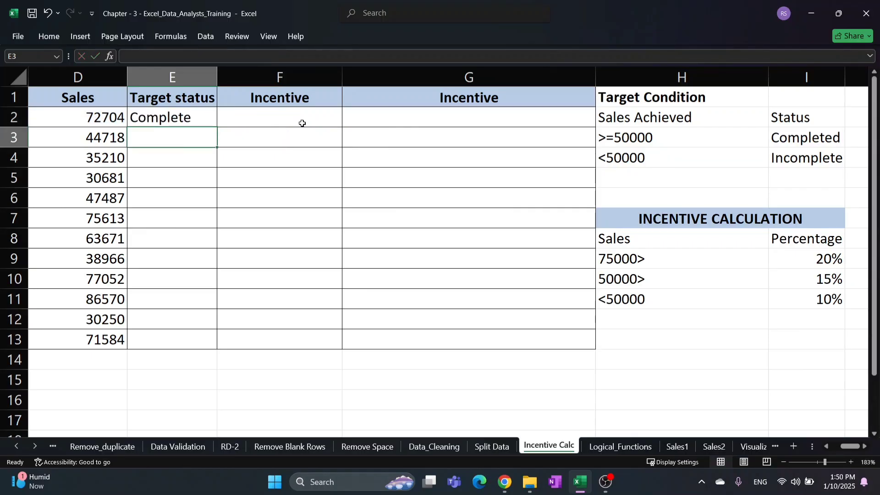
left_click(195, 116)
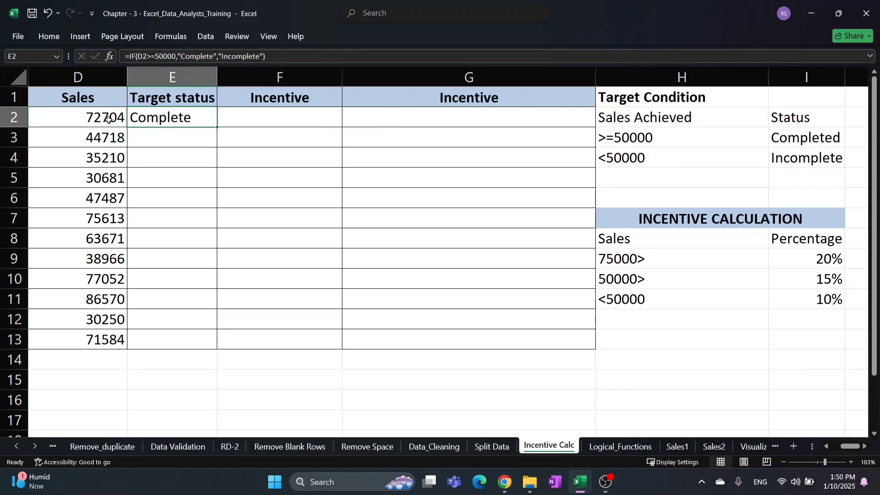
double_click(217, 126)
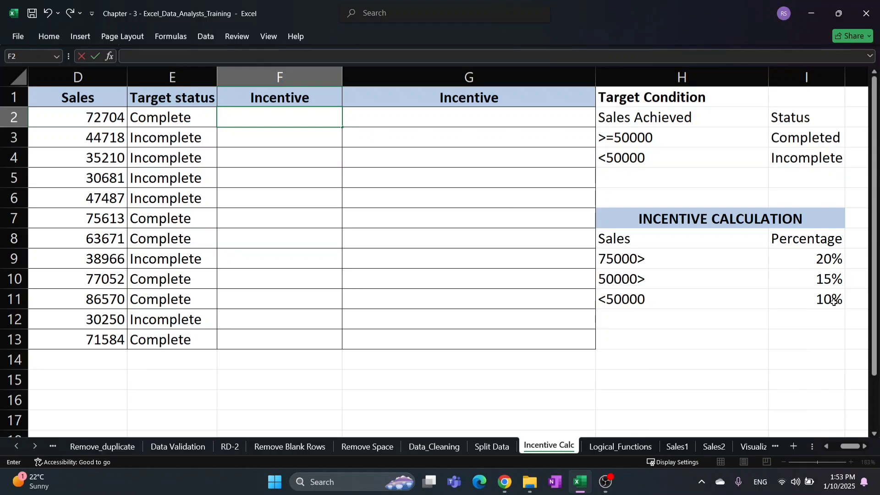
- Begin an IF formula in F2 that returns D2*20% when D2>75000, leaving the false argument open
left_click(243, 117)
type("=i")
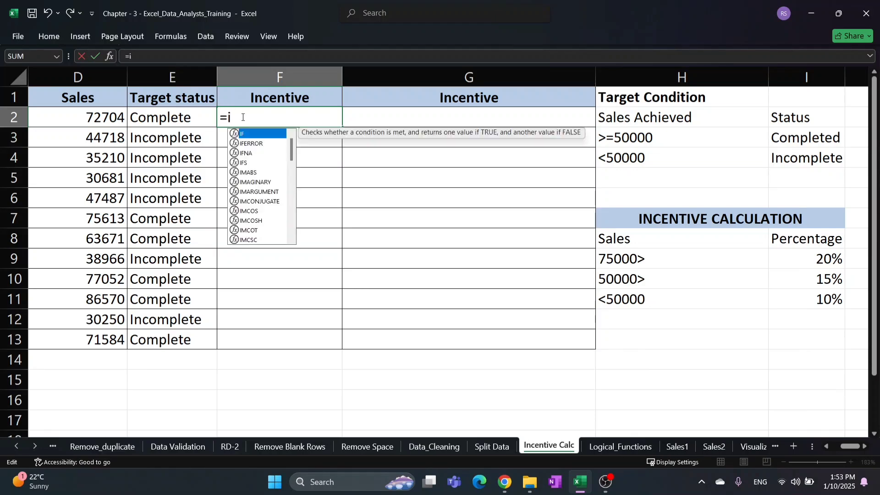
key("Tab")
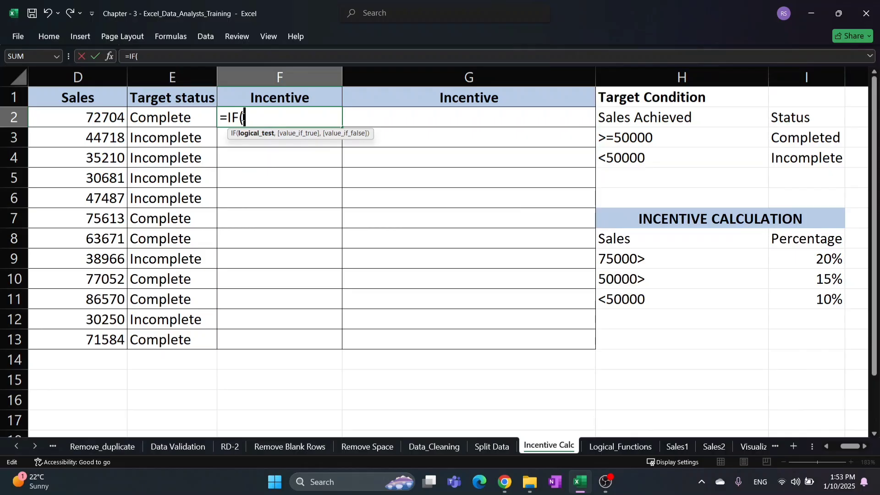
left_click(106, 119)
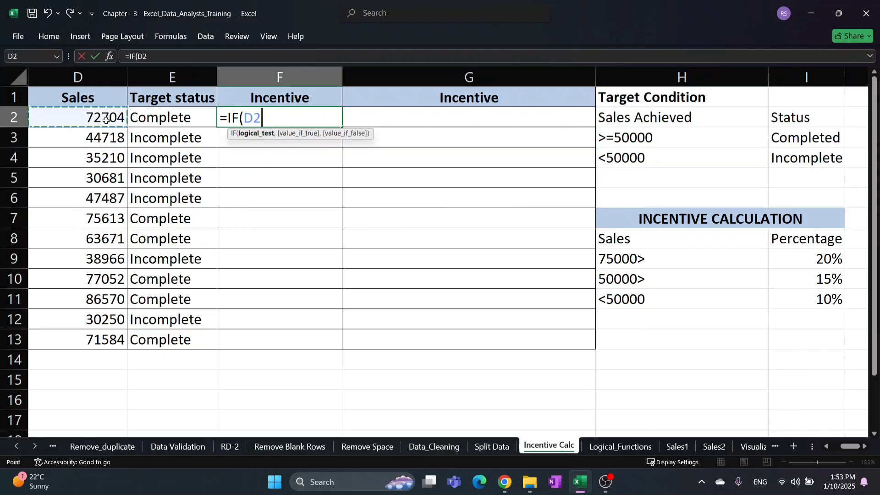
type(">")
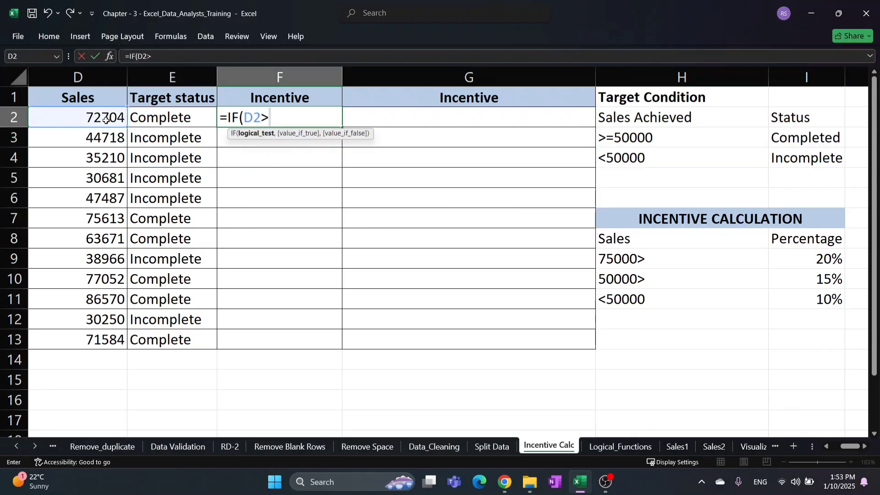
type("75000,")
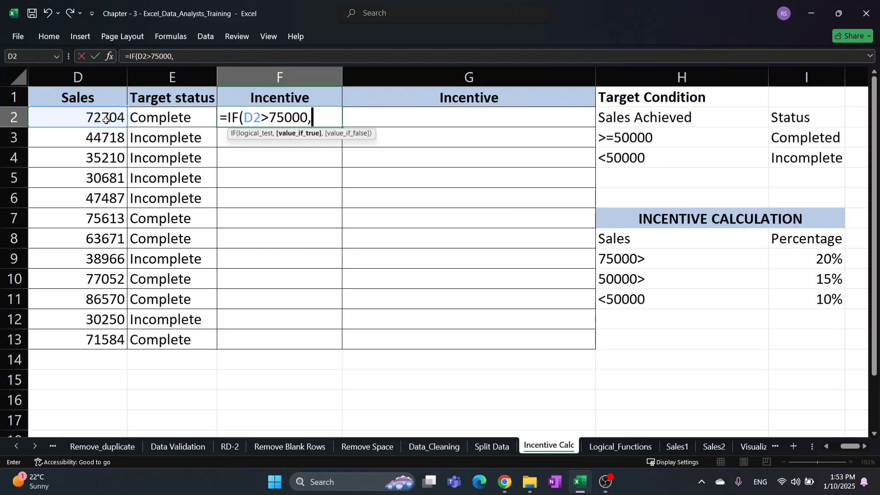
left_click(106, 119)
type("*")
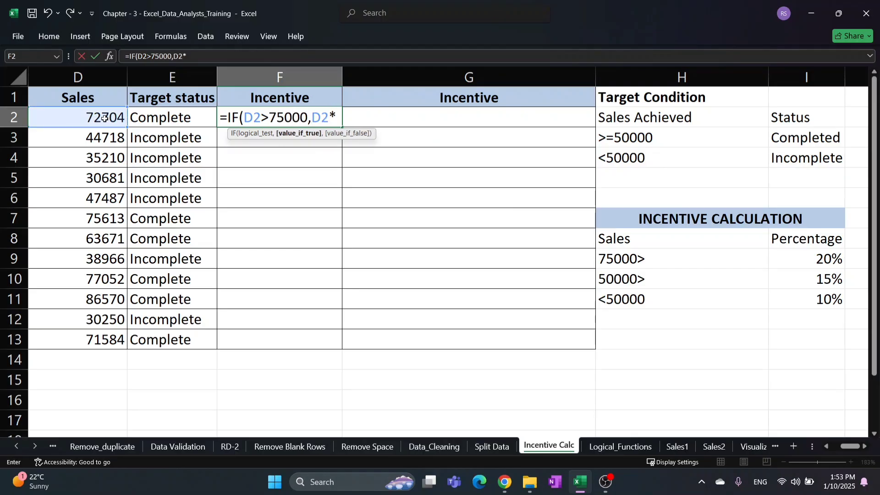
type("20%,")
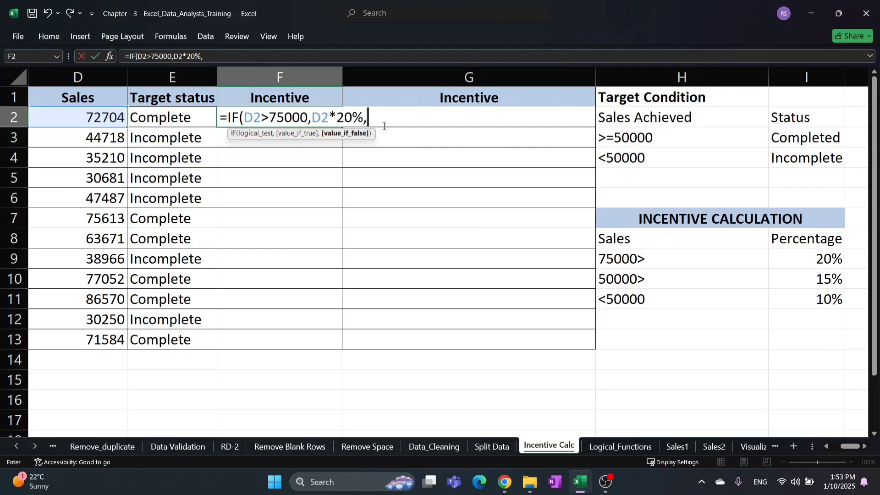
- Nest a second IF as the false argument in F2, returning D2*15% when D2>50000
type("IF(")
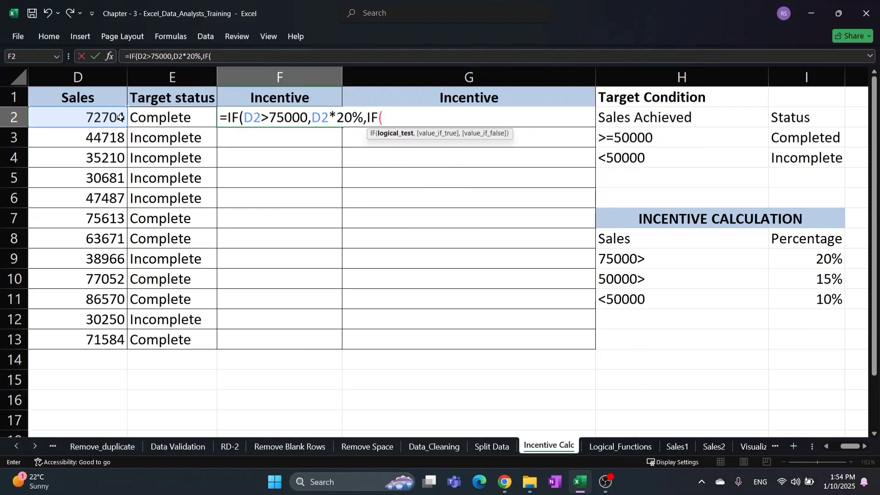
left_click(101, 117)
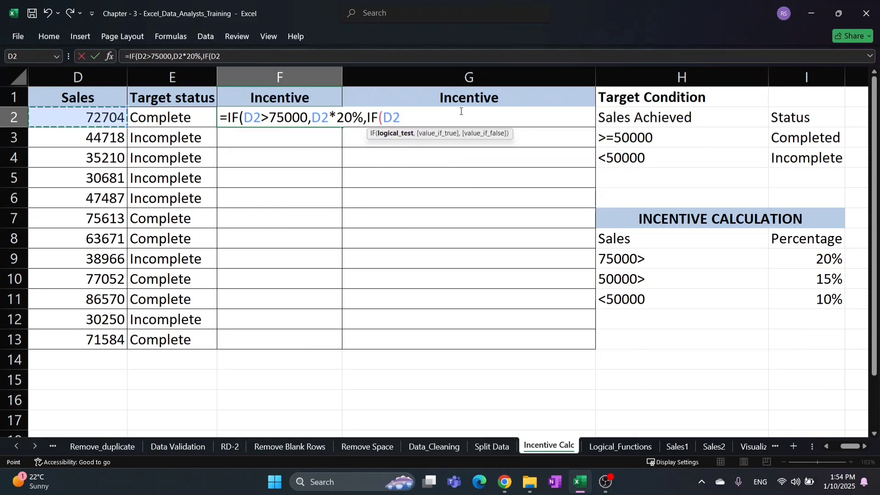
type(">")
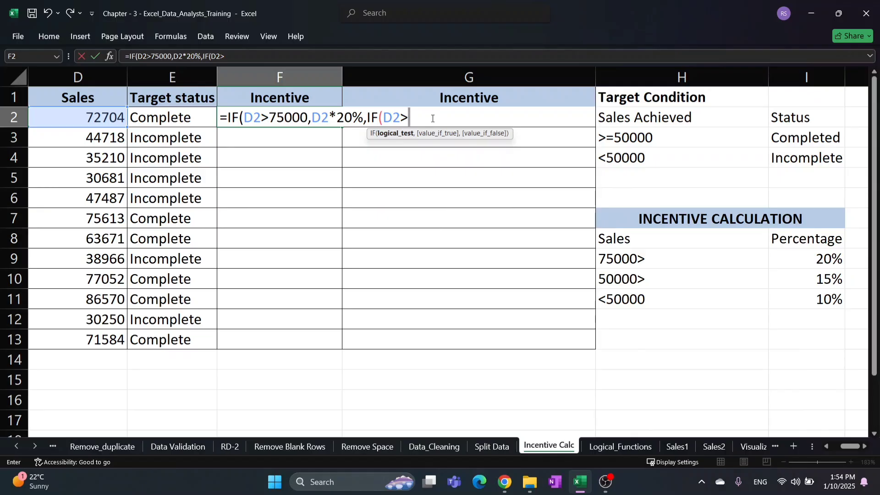
type("50000")
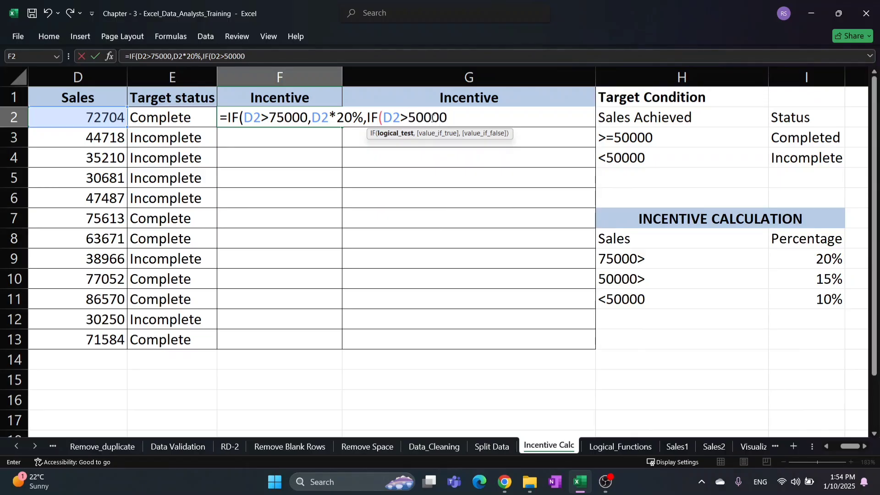
type(",")
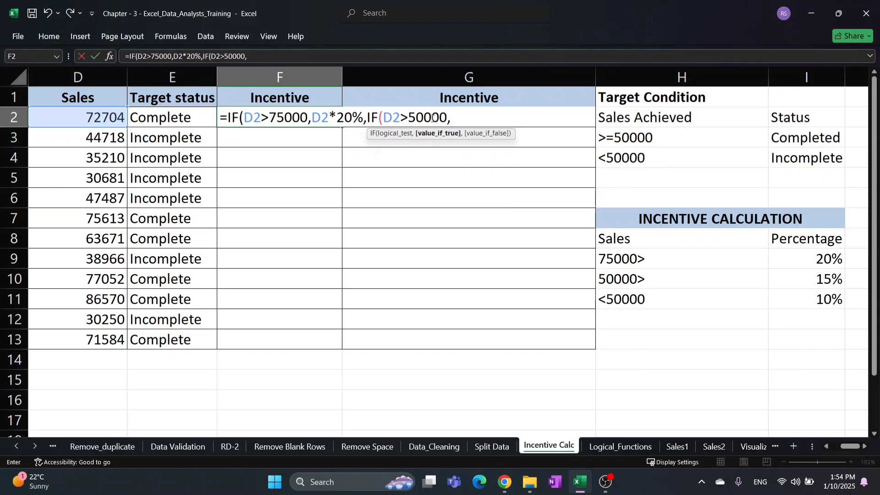
left_click(101, 117)
type("*15%")
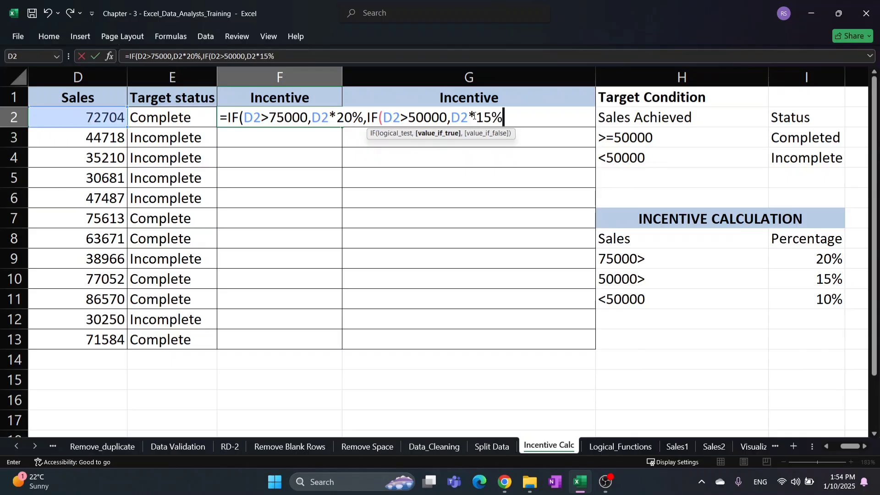
type(",")
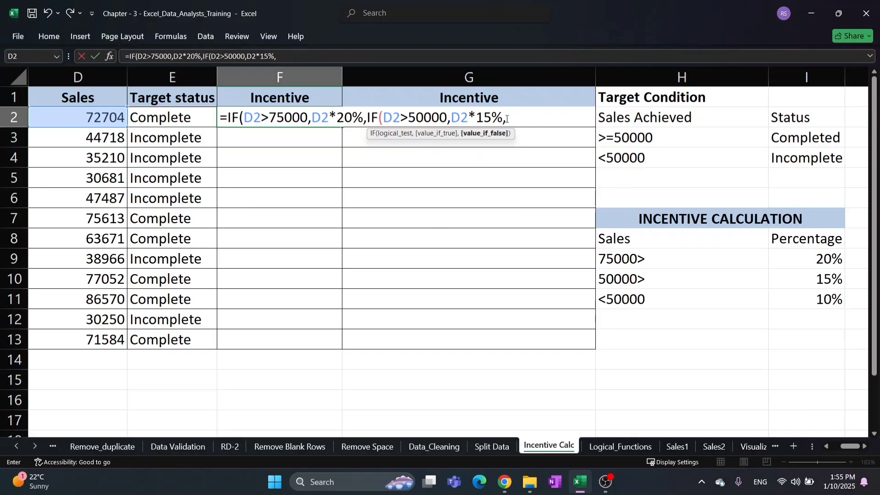
- Complete the nested IF in F2 with D2*10% as the fallback and fill the formula down to F13
left_click(107, 123)
type("*10%)")
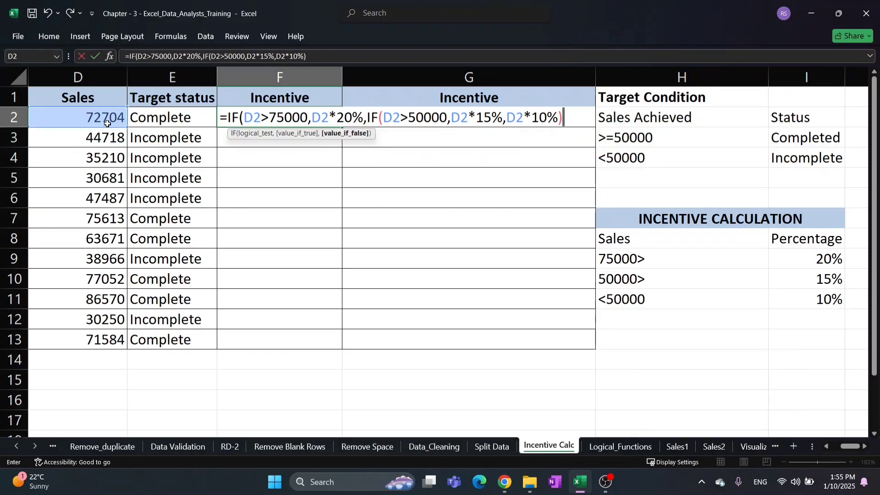
key("Return")
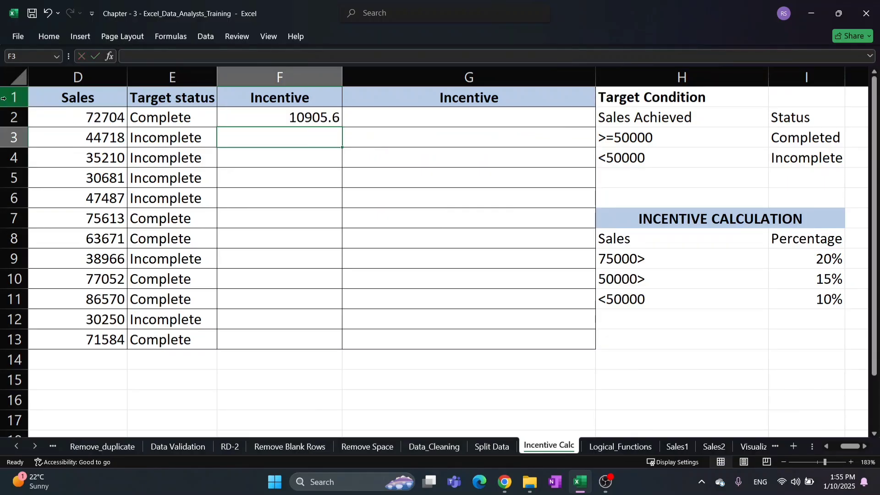
left_click(321, 121)
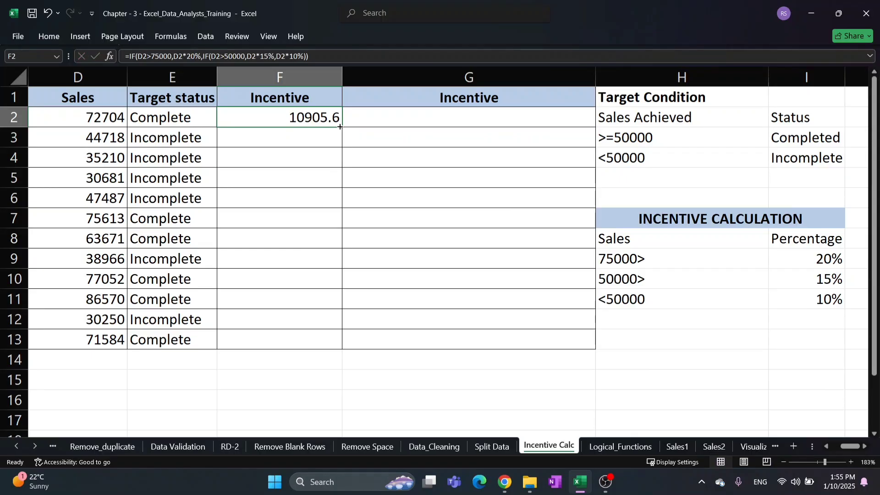
left_click(339, 127)
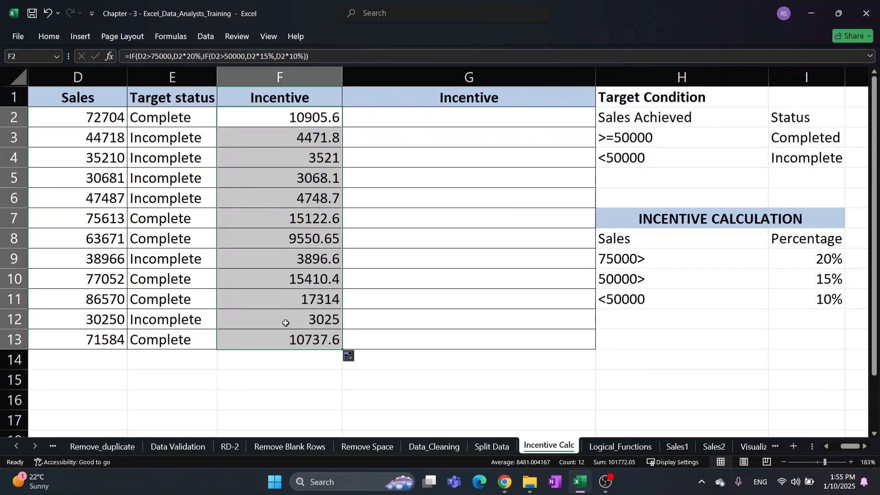
- Begin an IFS formula in G2 whose first condition D2>75000 returns D2*15%
left_click(369, 123)
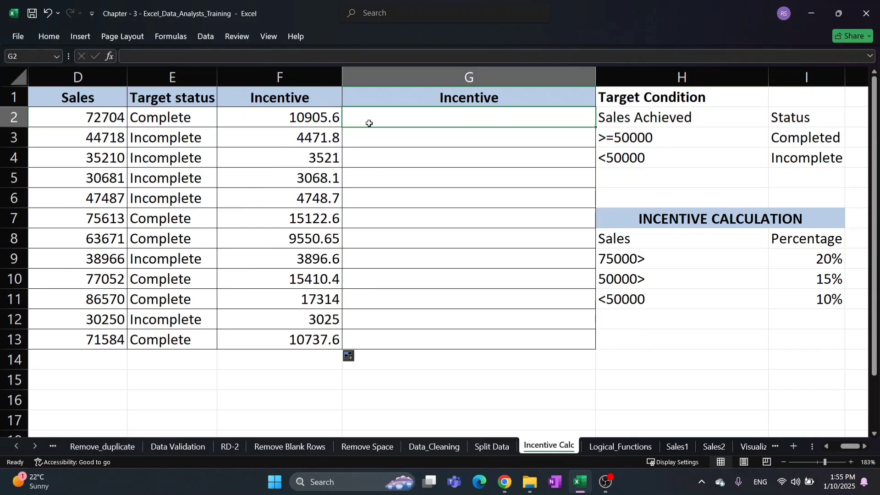
type("=IFS(")
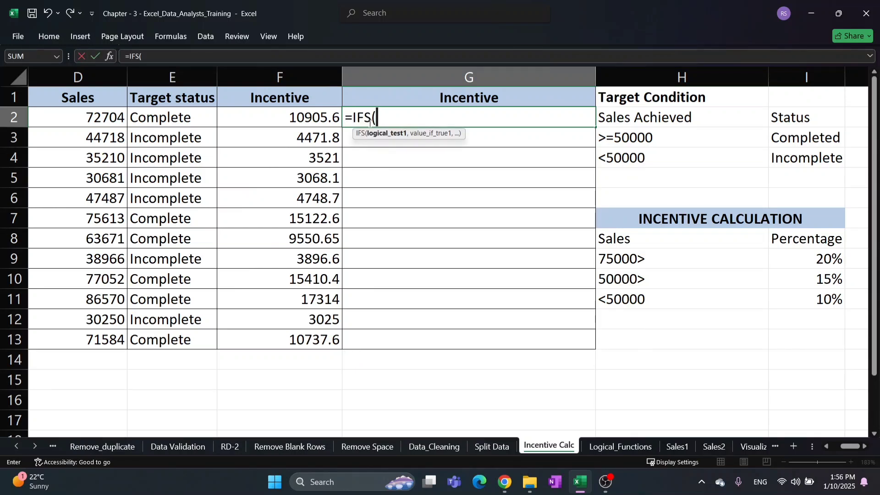
left_click(104, 117)
type(">7")
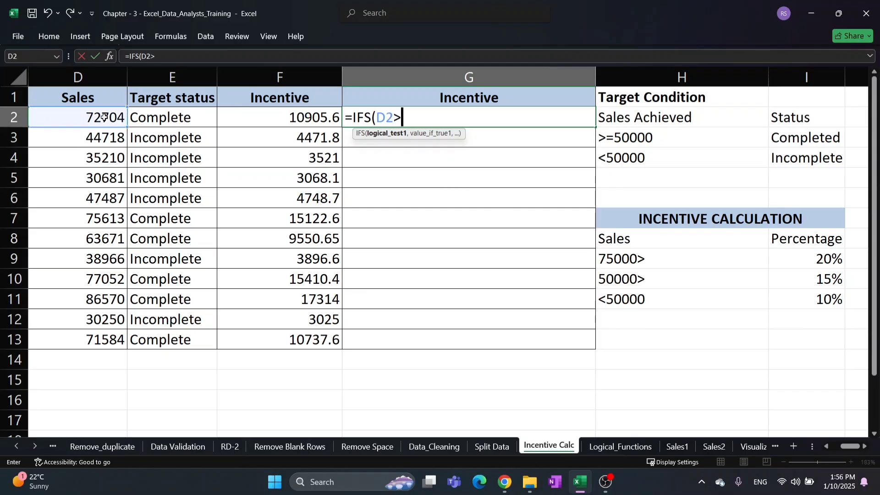
type("5000,")
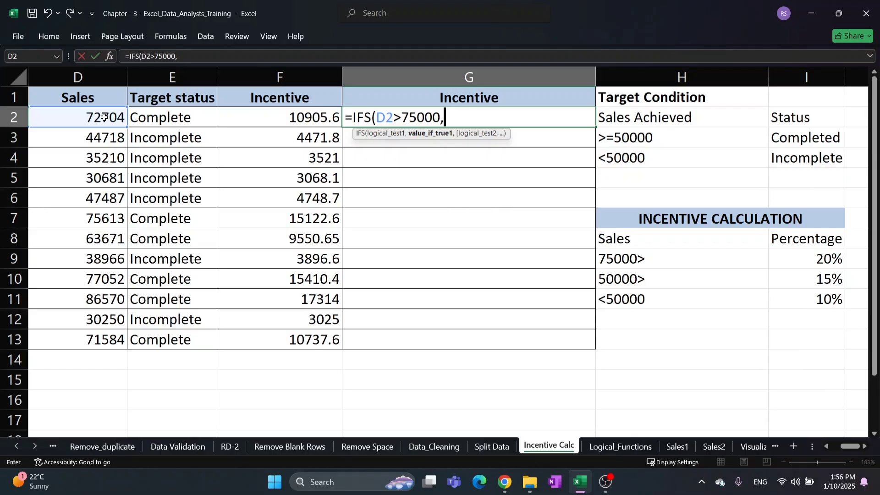
left_click(104, 116)
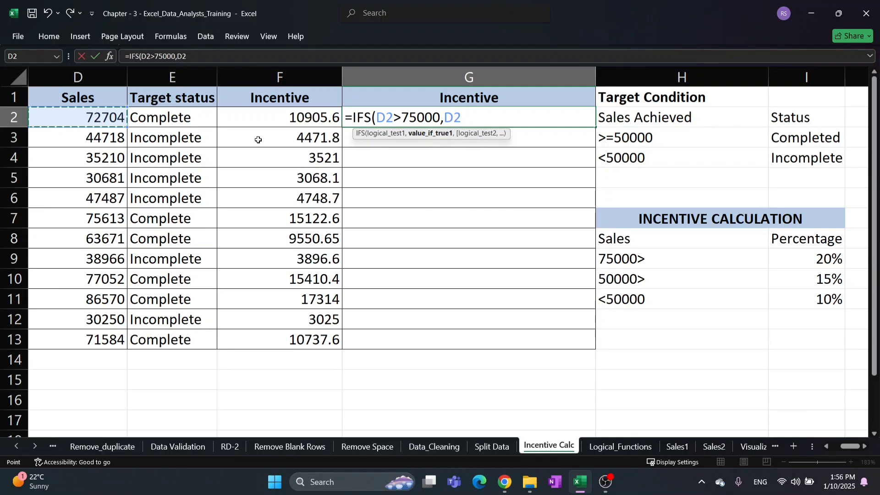
type("8")
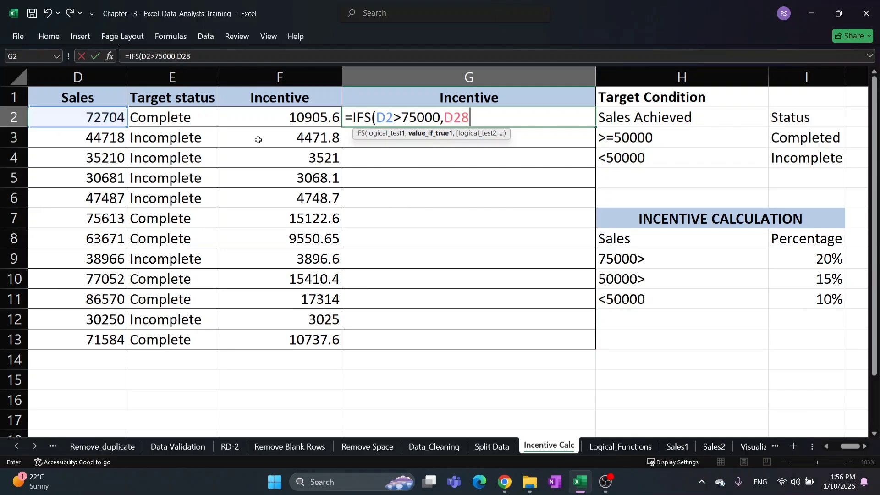
key("BackSpace")
type("*")
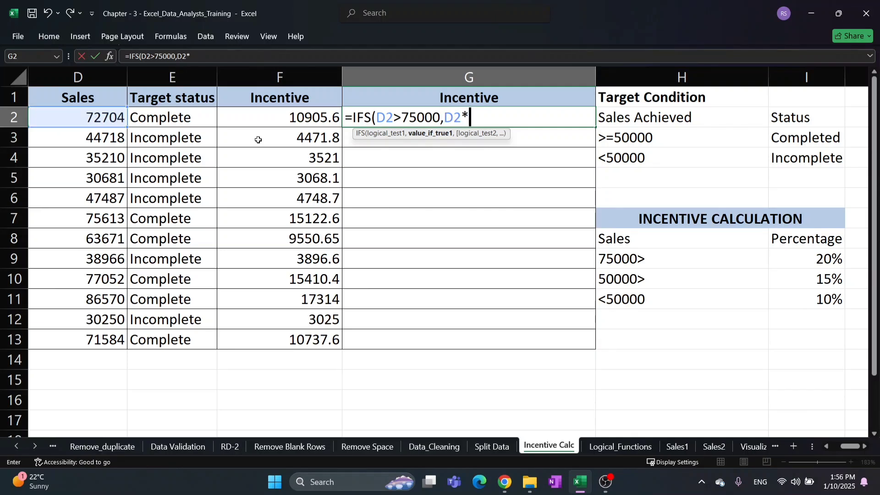
type("15%,")
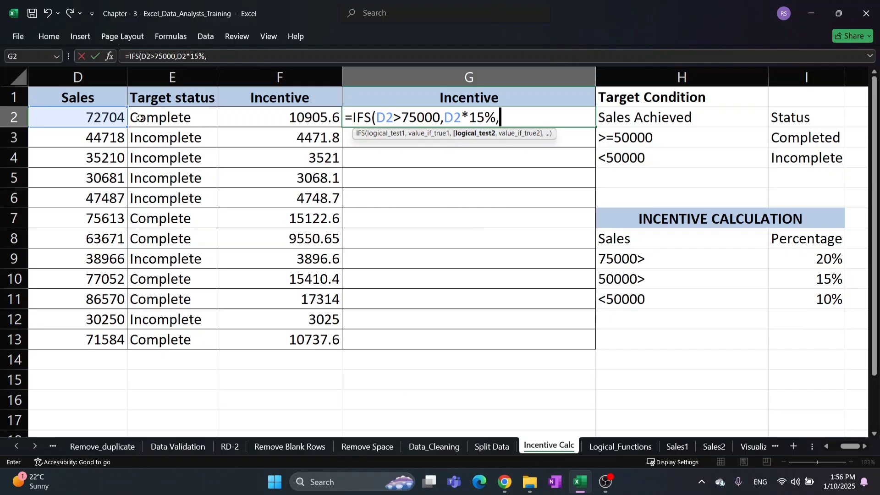
- Add a second condition D2>5000 returning D2*15% to the IFS formula in G2
left_click(103, 118)
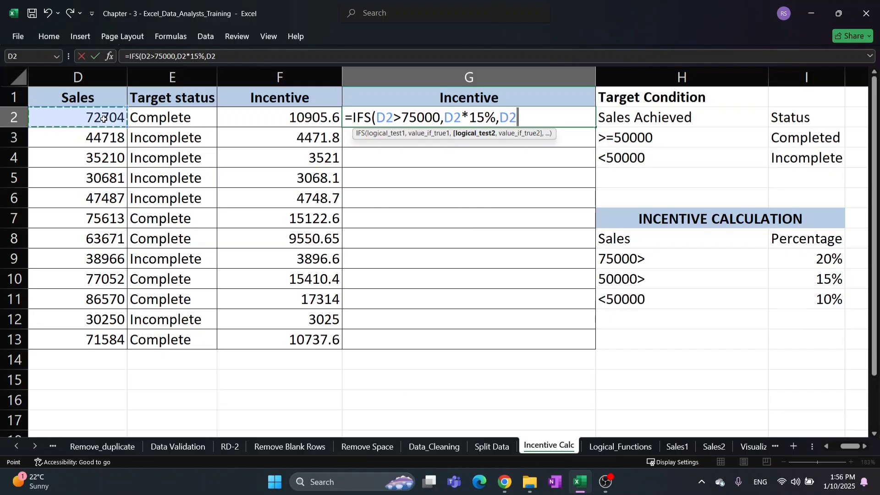
type(">")
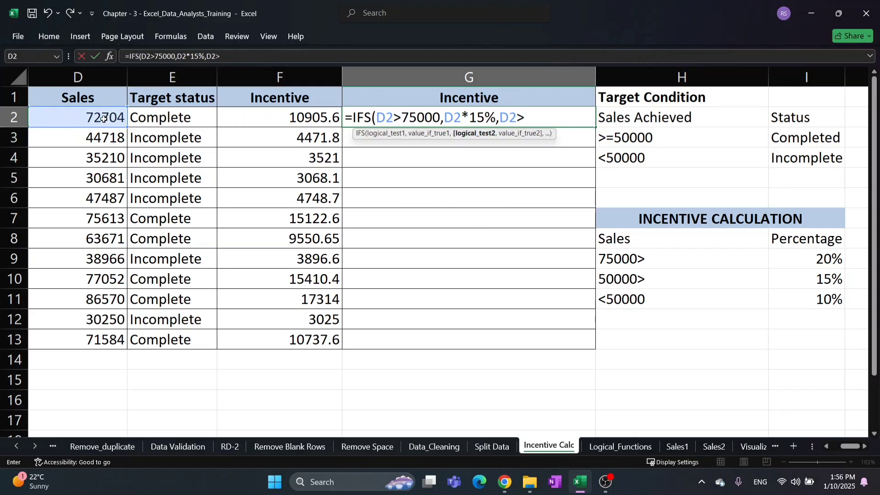
type("5000,")
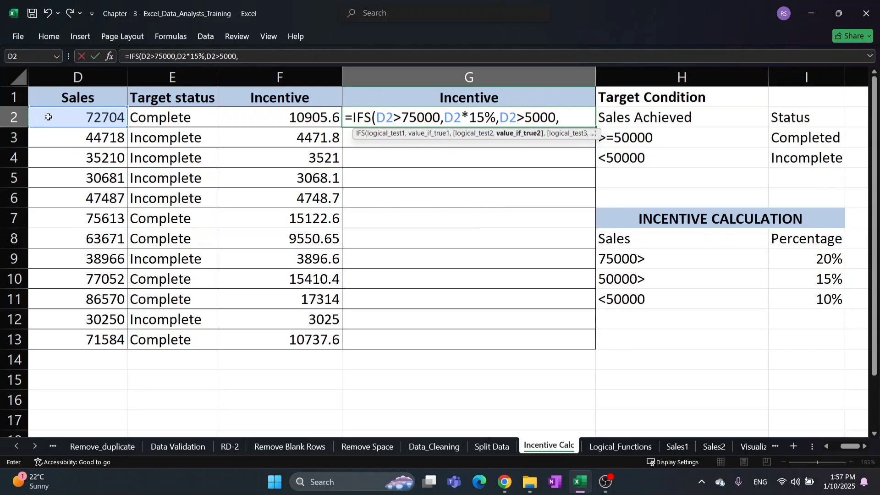
left_click(106, 119)
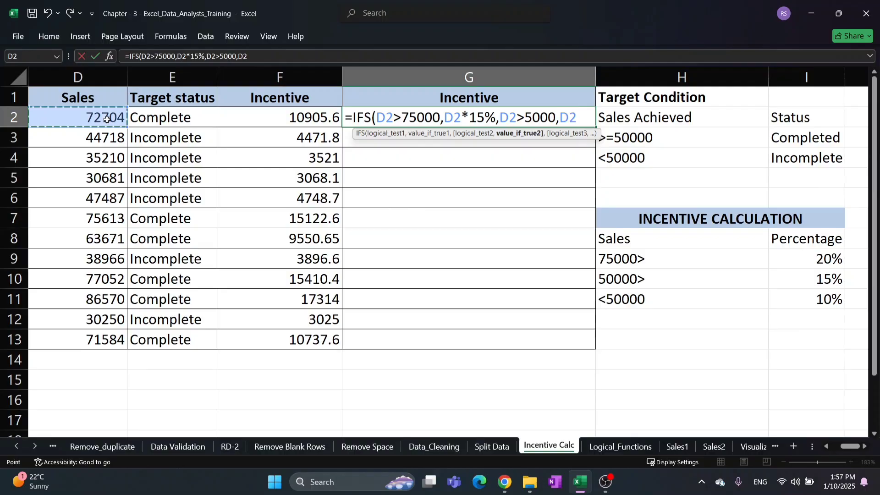
type("*15%")
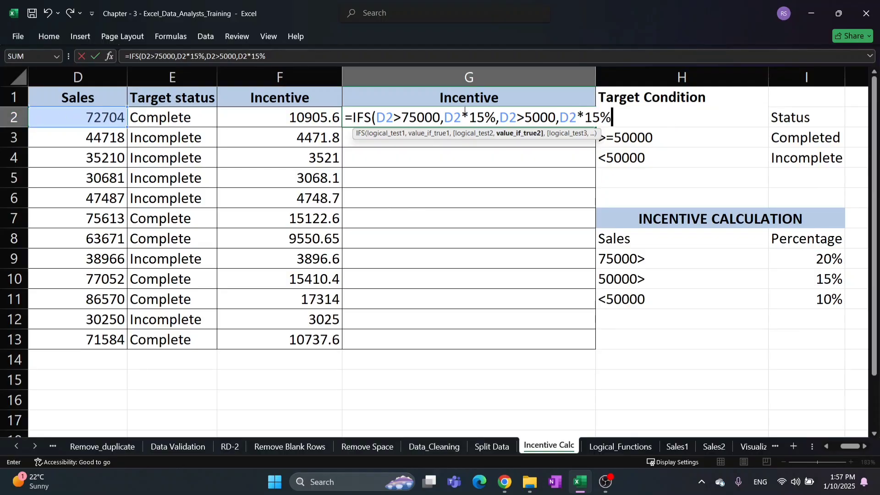
- Change the result for D2>75000 in the G2 formula to D2*20%%
left_click(485, 116)
key("BackSpace")
key("BackSpace")
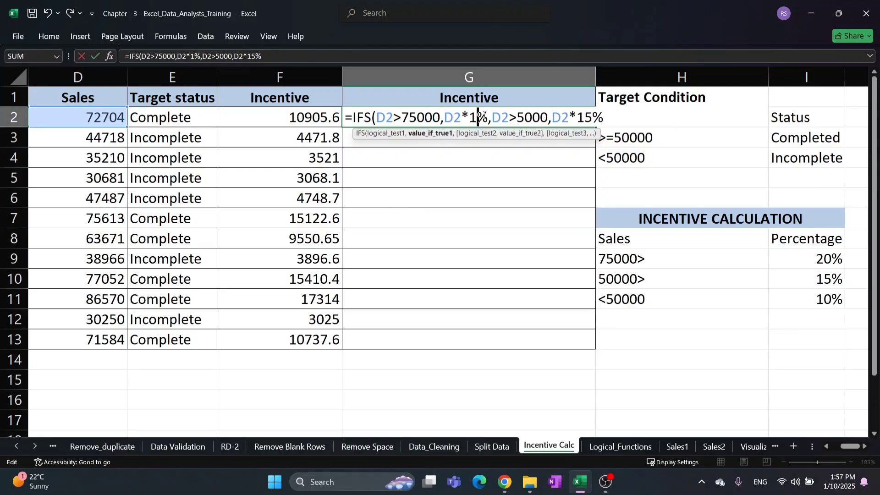
type("20%")
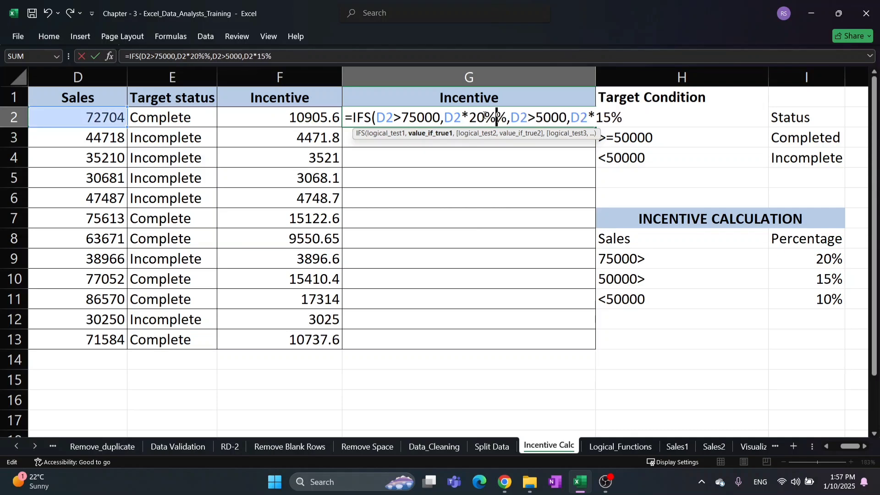
- Complete the IFS formula in G2 with D2<=50000 returning D2*10% and fill it down to G13
left_click(629, 117)
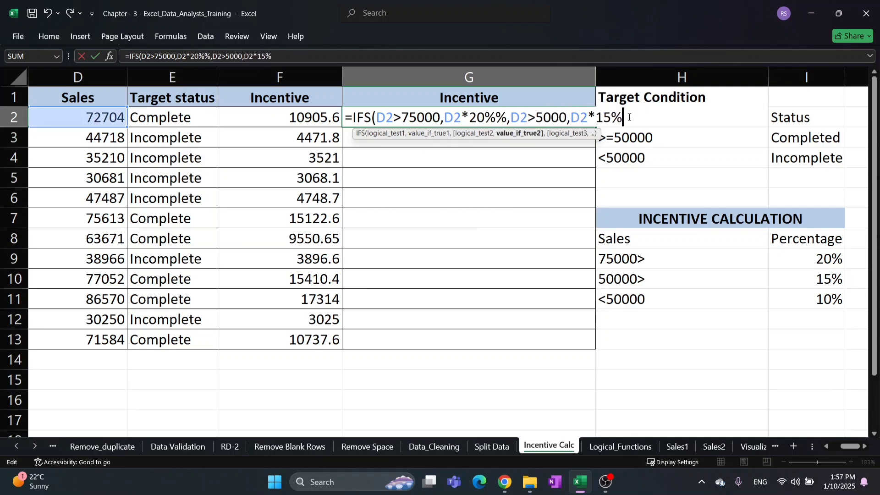
type(",")
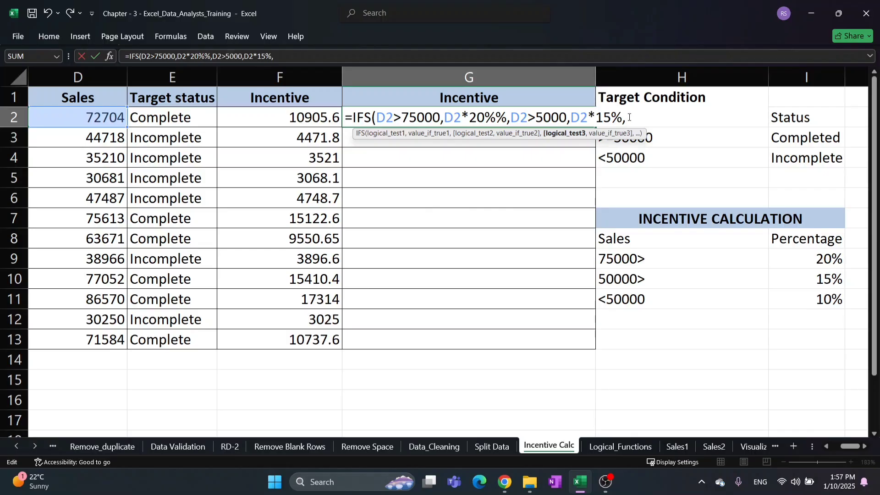
left_click(97, 121)
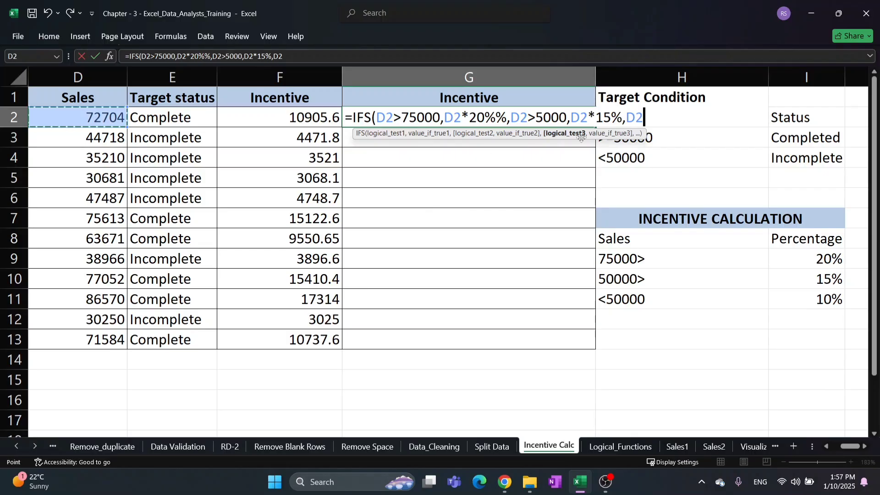
type("<=")
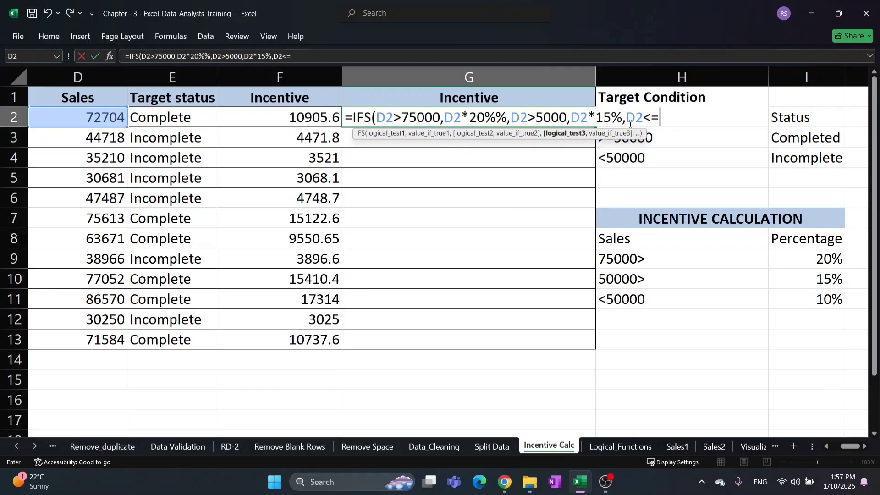
type("50000,")
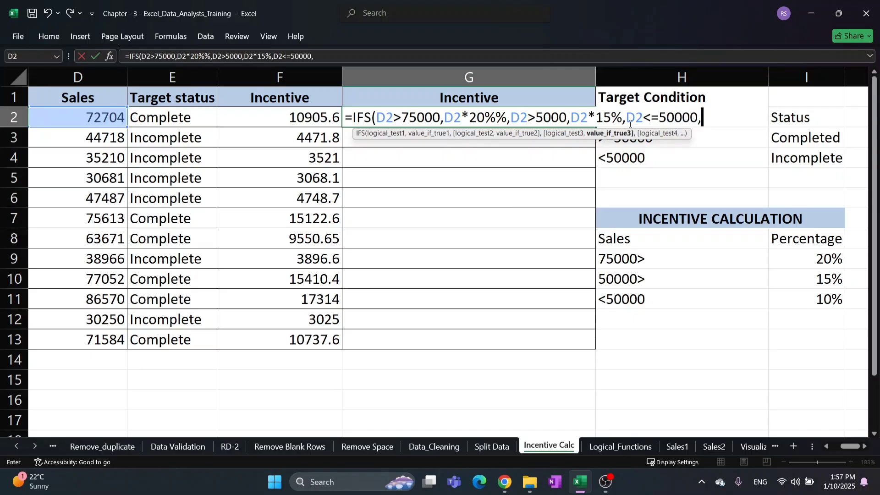
left_click(76, 120)
type("*10%)")
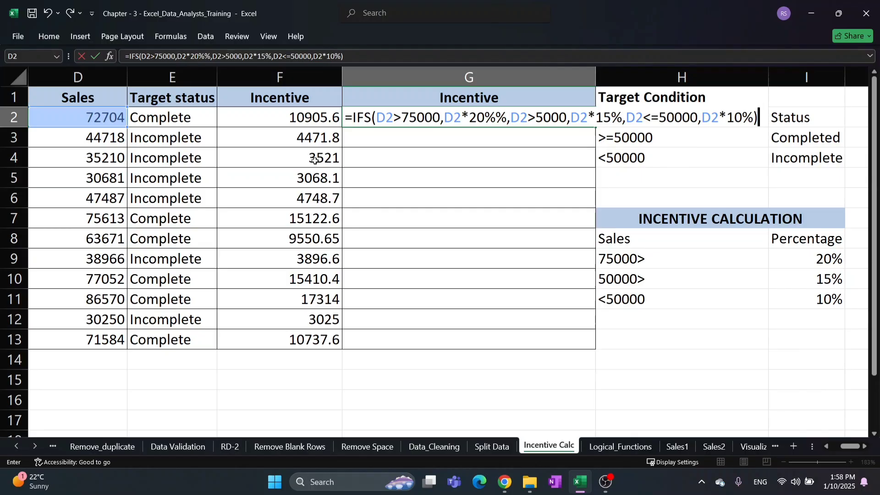
key("Return")
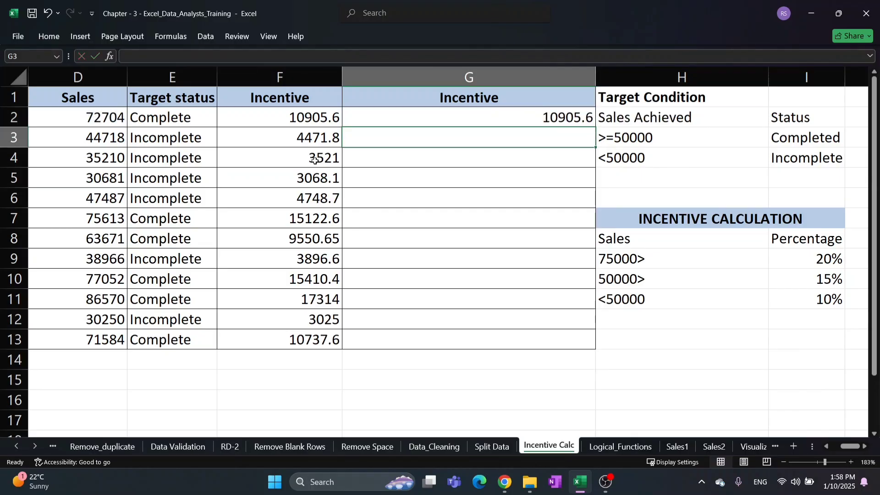
left_click(503, 120)
double_click(595, 127)
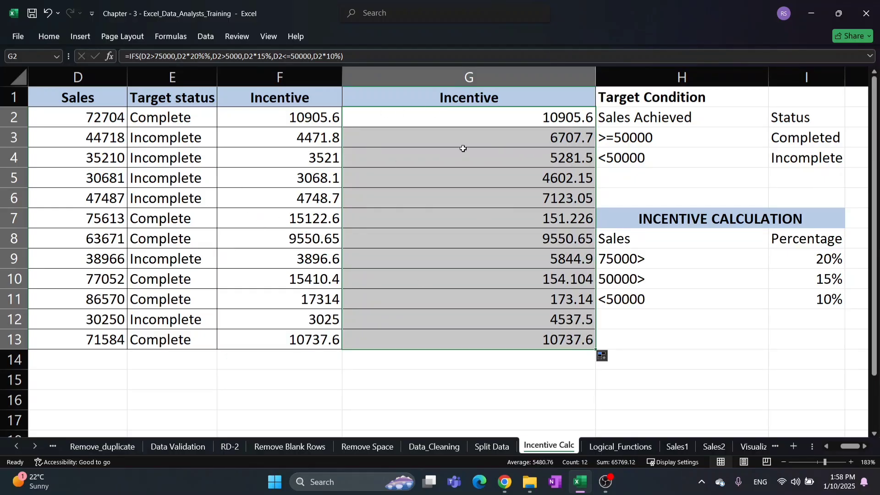
- Compare the nested IF formula in F2 with the IFS formula in G2, leaving both as they are
double_click(294, 117)
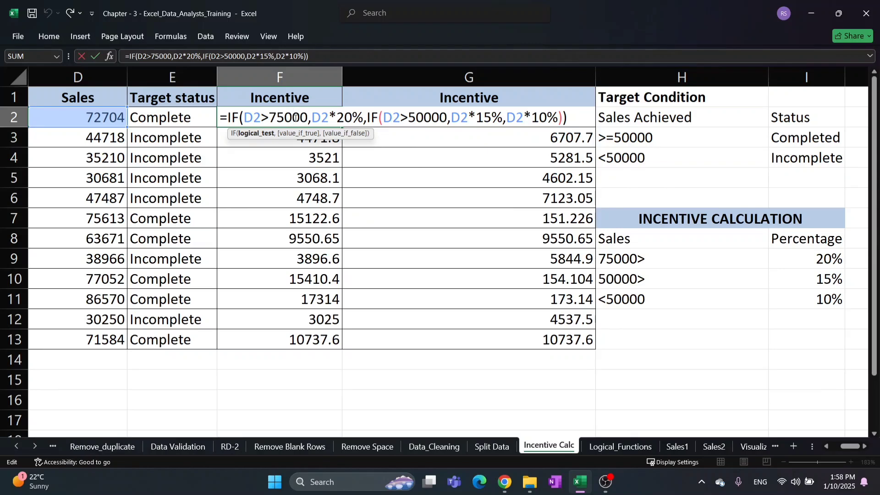
key("Return")
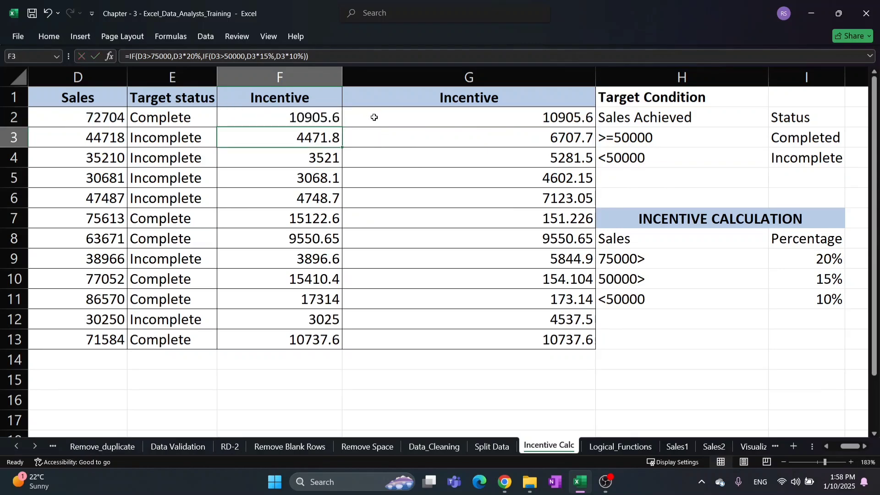
double_click(416, 115)
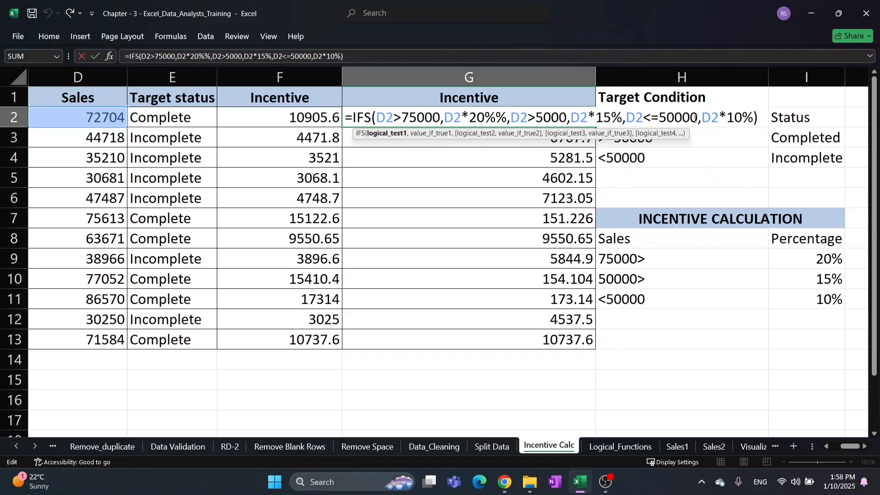
key("Escape")
double_click(304, 118)
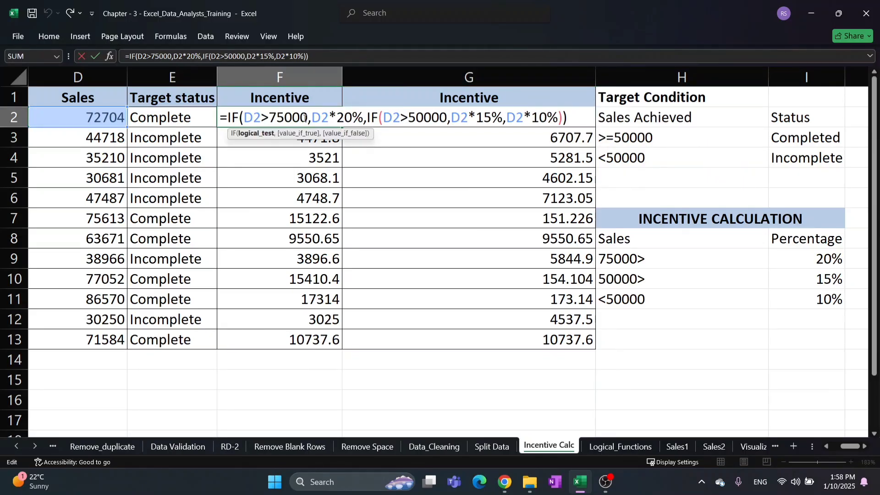